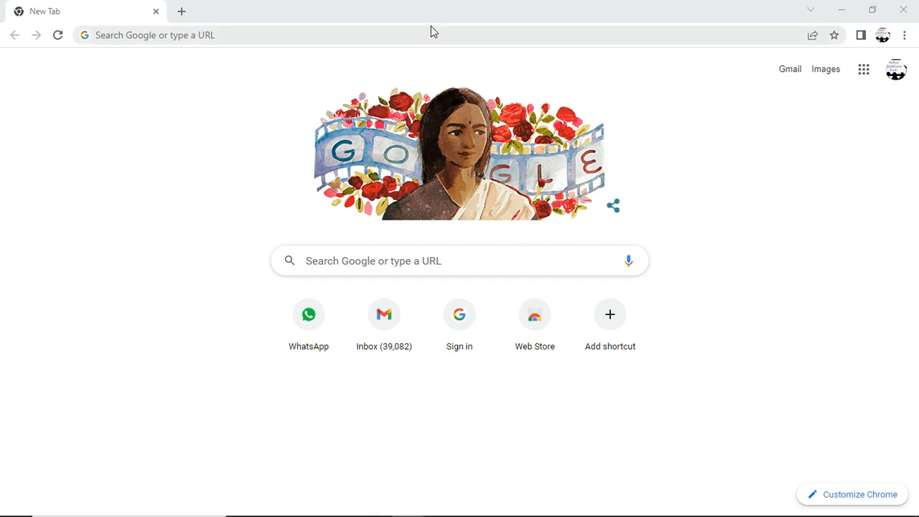
- Search the web for "download android studio" and open the official Android Developers download page
click(434, 34)
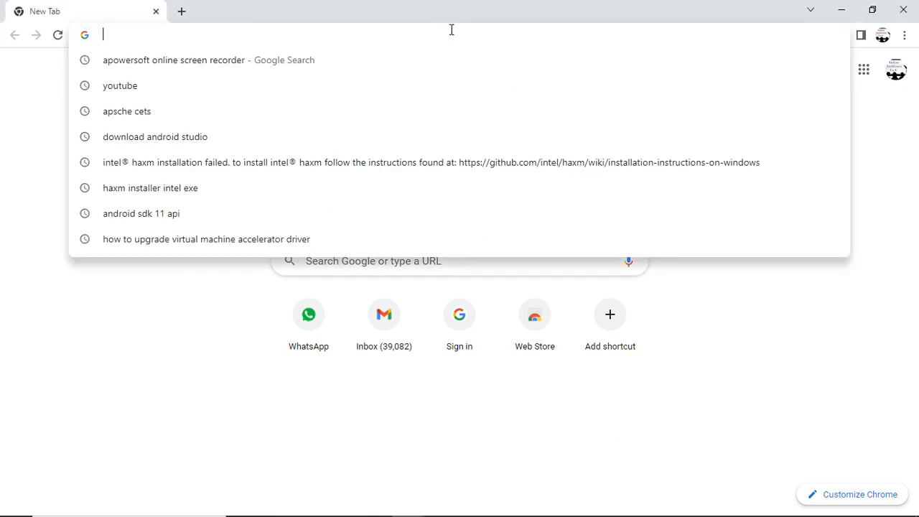
text(downlo)
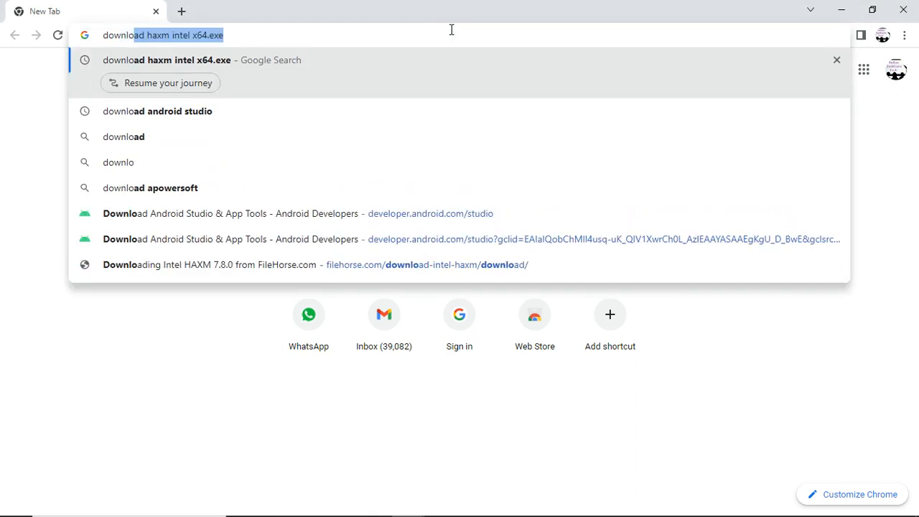
text(ad and)
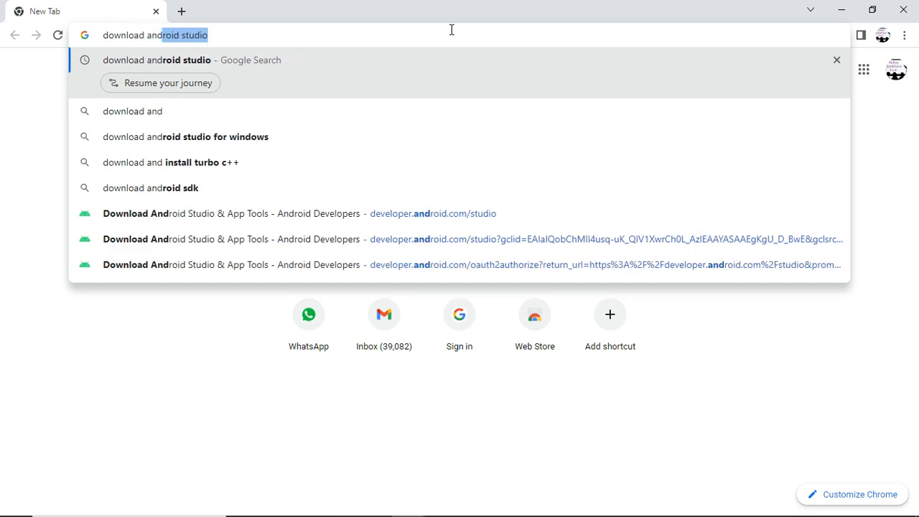
key(Return)
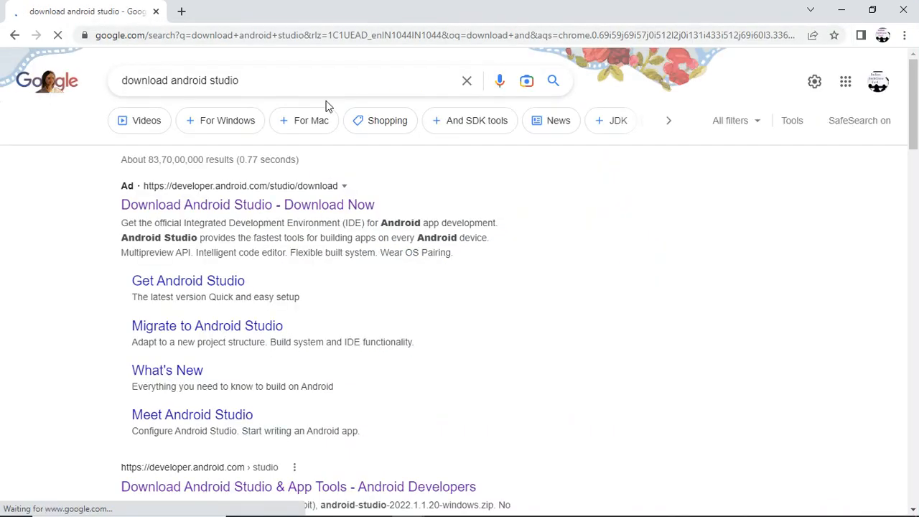
scroll(242, 240, down, 3)
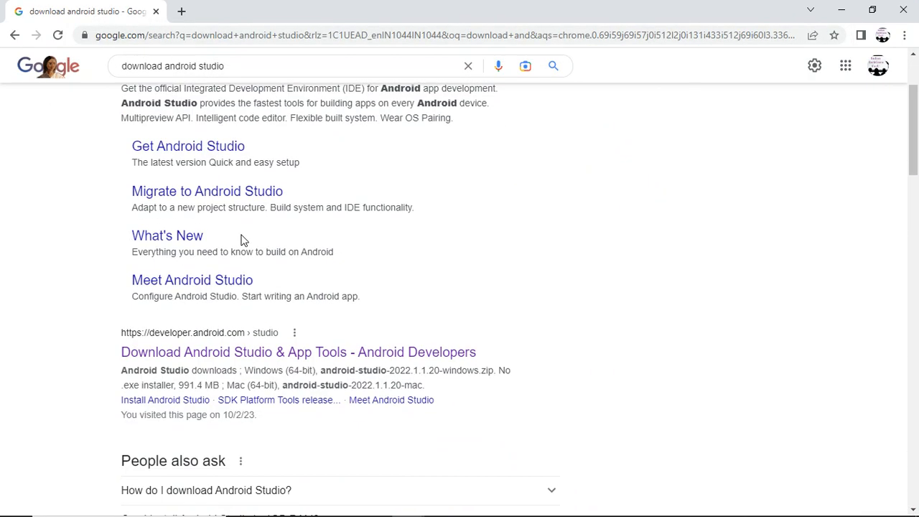
scroll(242, 240, down, 1)
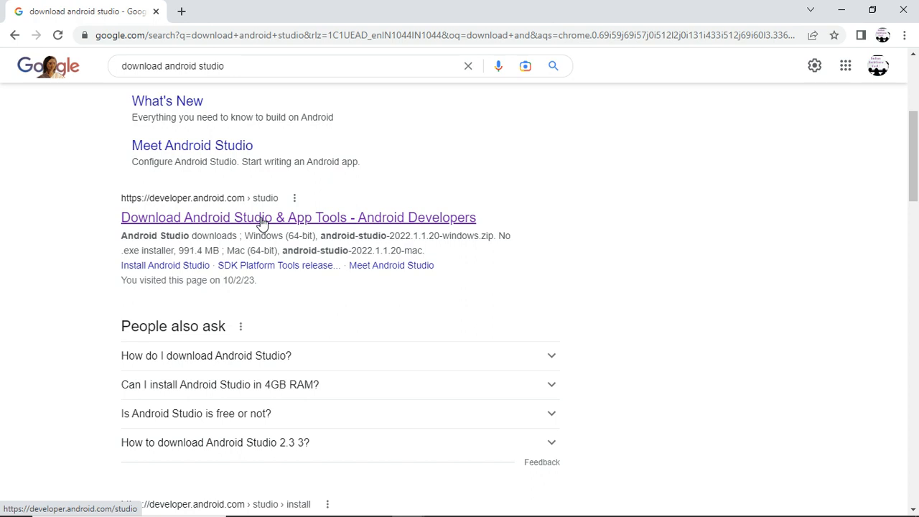
click(262, 217)
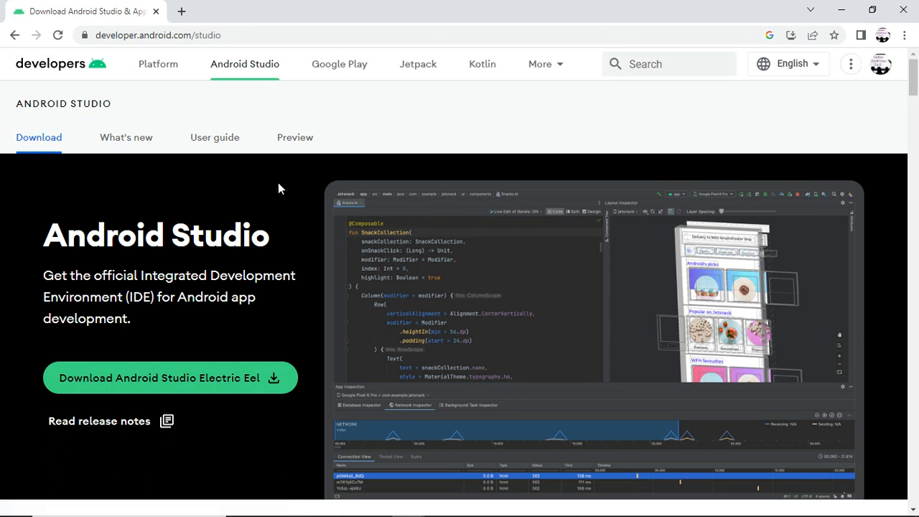
- Agree to the terms and conditions and download Android Studio Electric Eel 2022.1.1 Patch 1 for Windows
scroll(273, 212, down, 1)
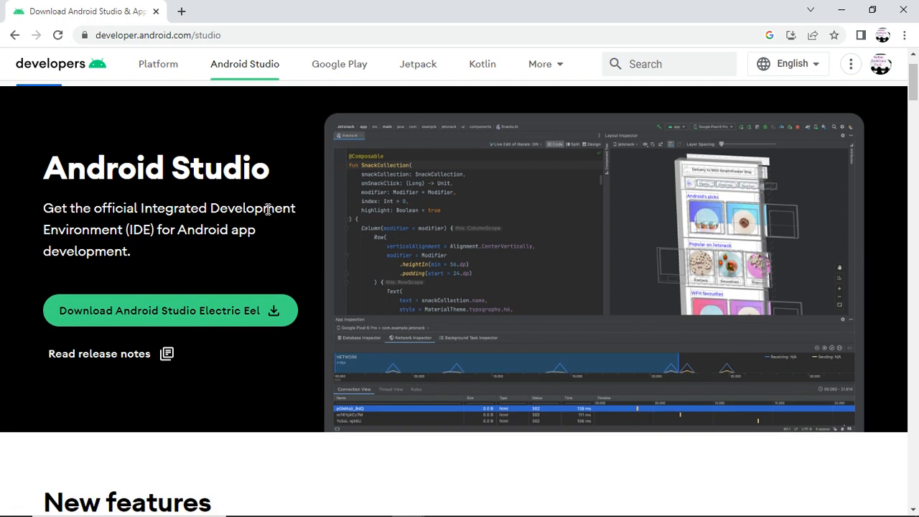
click(191, 314)
scroll(191, 310, down, 20)
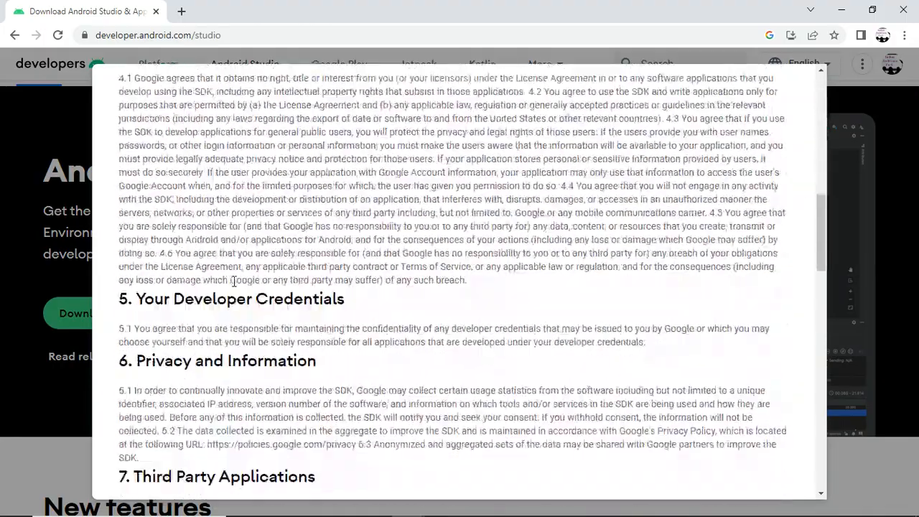
scroll(233, 282, down, 3)
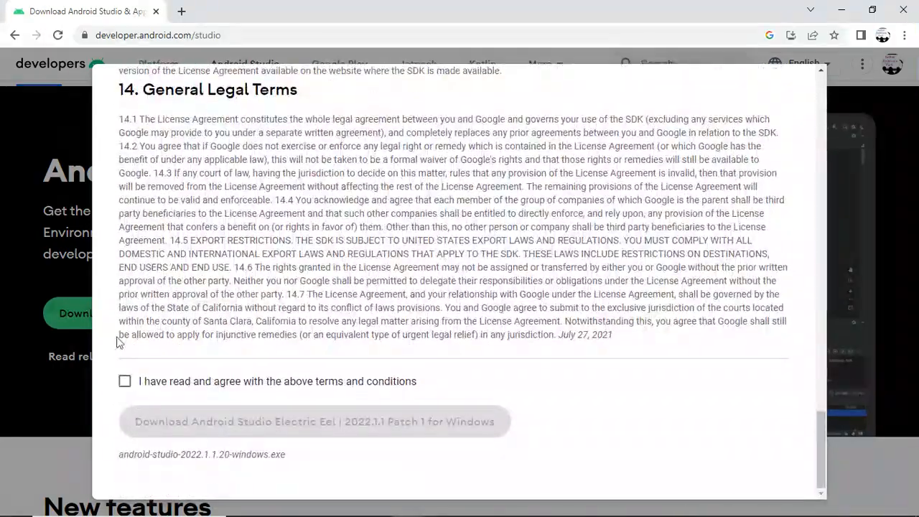
click(125, 384)
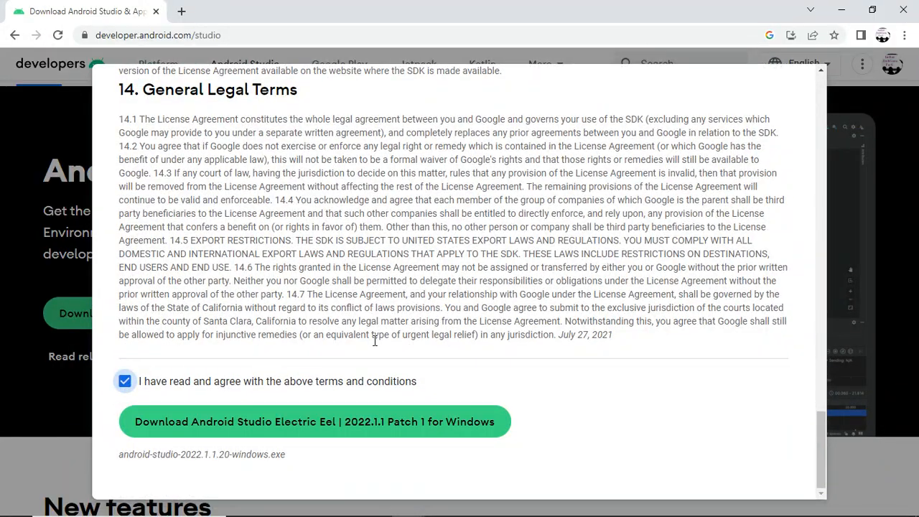
click(316, 425)
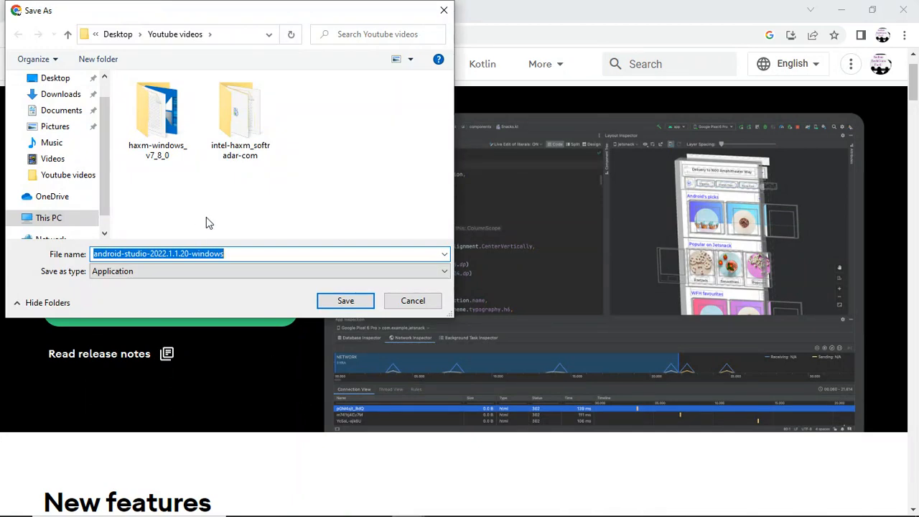
- Choose the Desktop folder as the save location for the android-studio-2022.1.1.20-windows installer
click(63, 83)
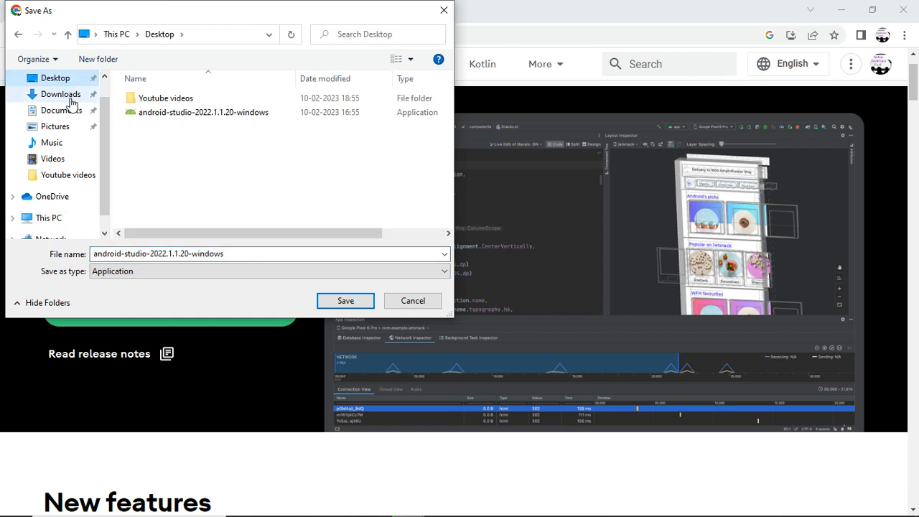
click(63, 96)
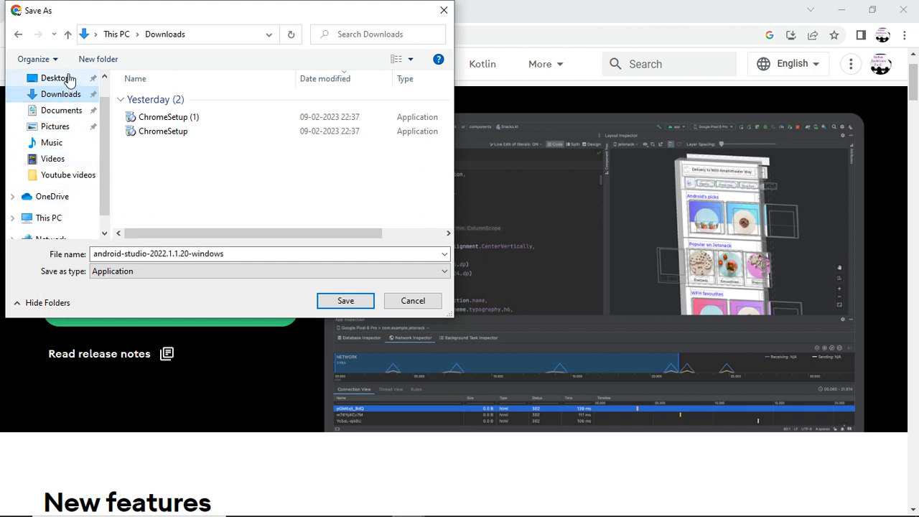
click(64, 79)
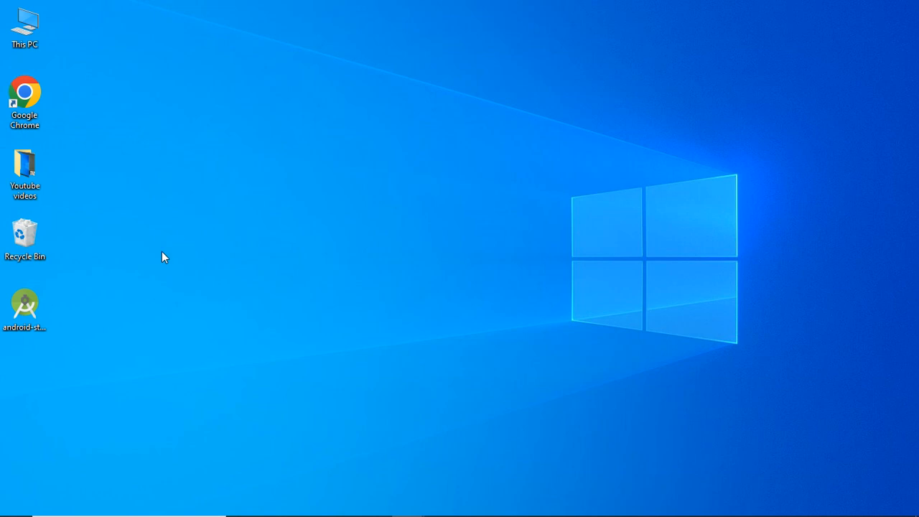
- Run the Android Studio installer from the desktop and continue to the component selection
click(26, 310)
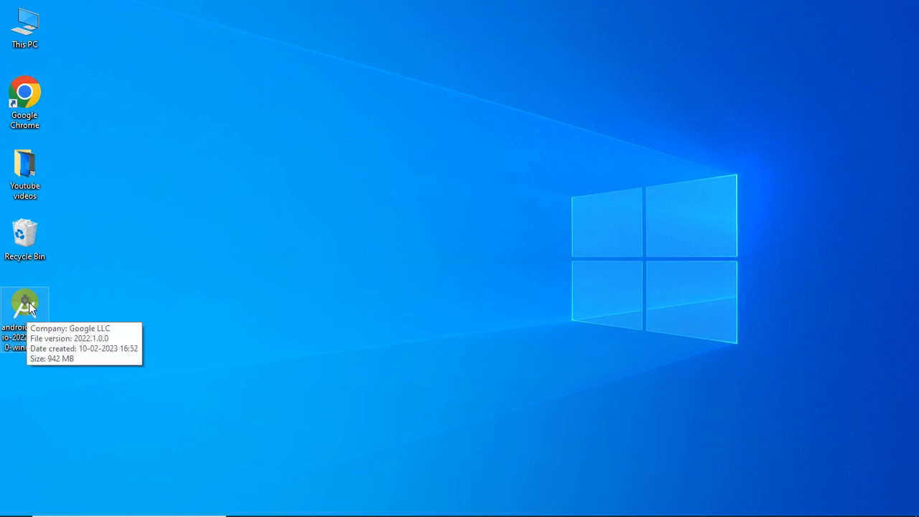
double_click(29, 308)
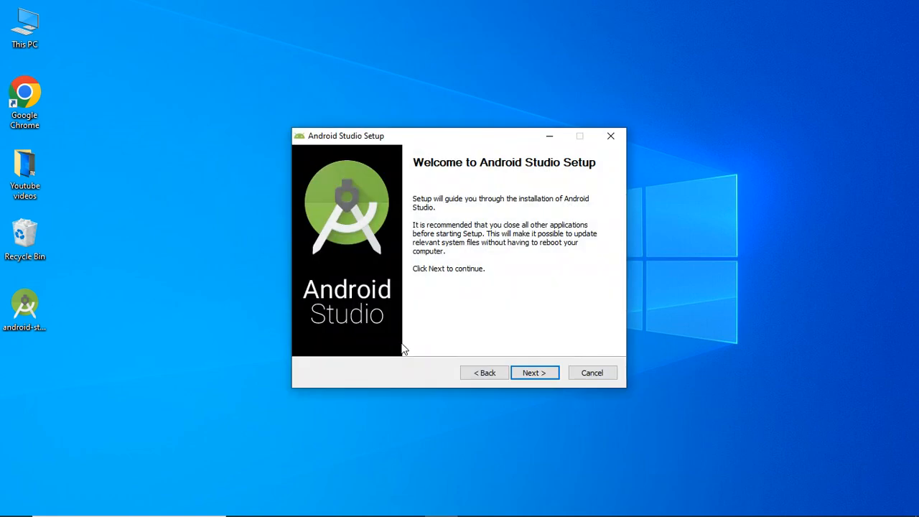
click(530, 375)
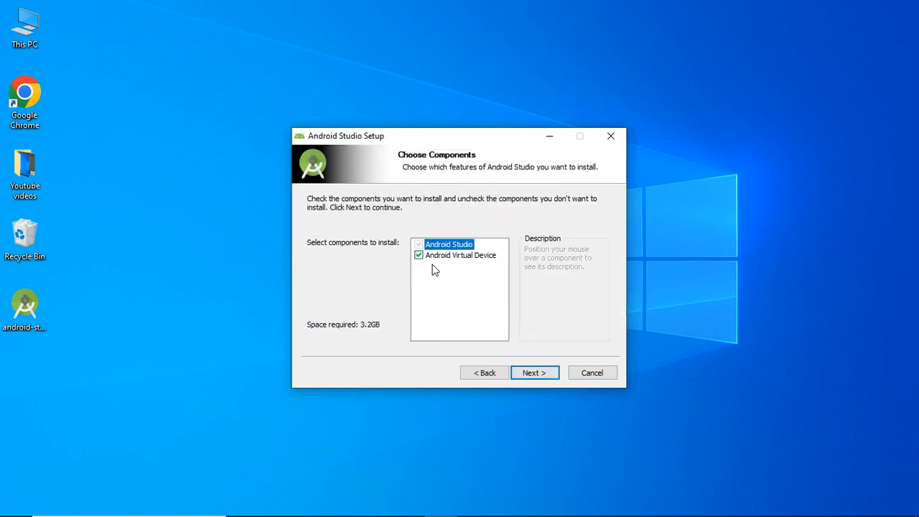
- Exclude the Android Virtual Device component and install Android Studio with the default location and Start Menu folder
mouse_move(435, 250)
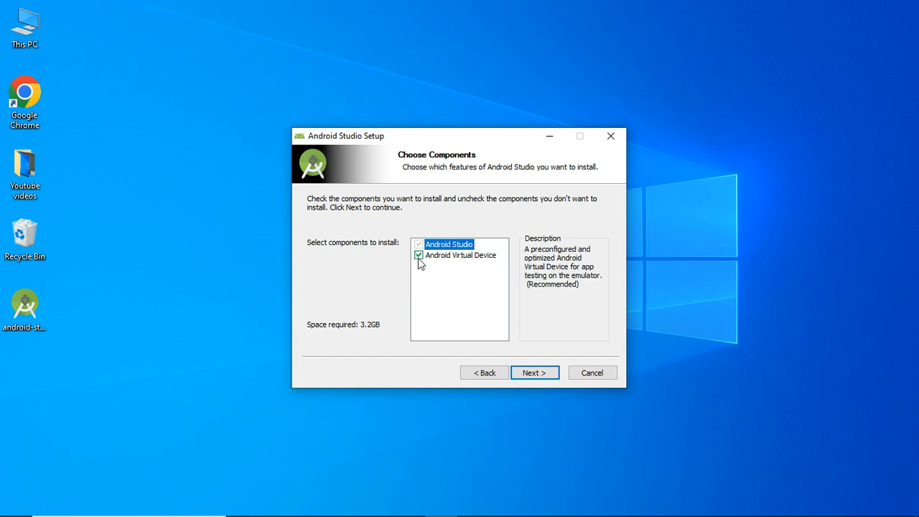
click(421, 257)
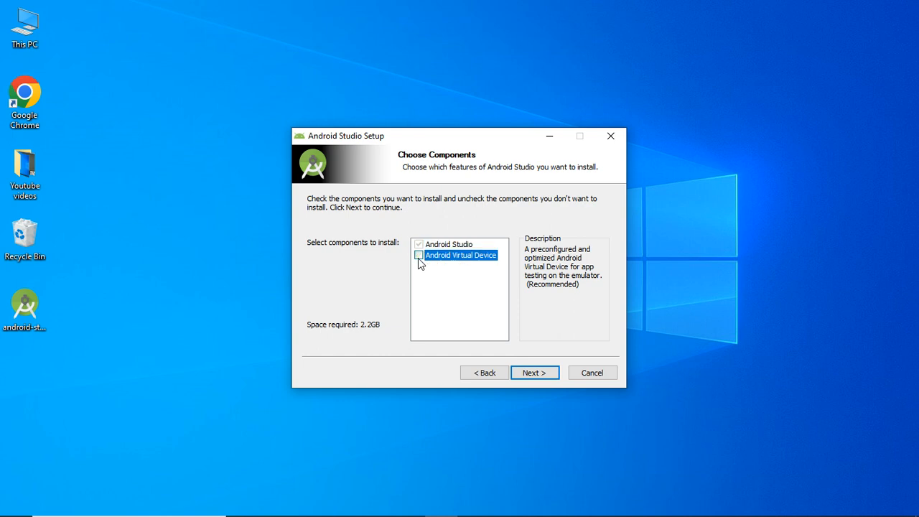
click(532, 374)
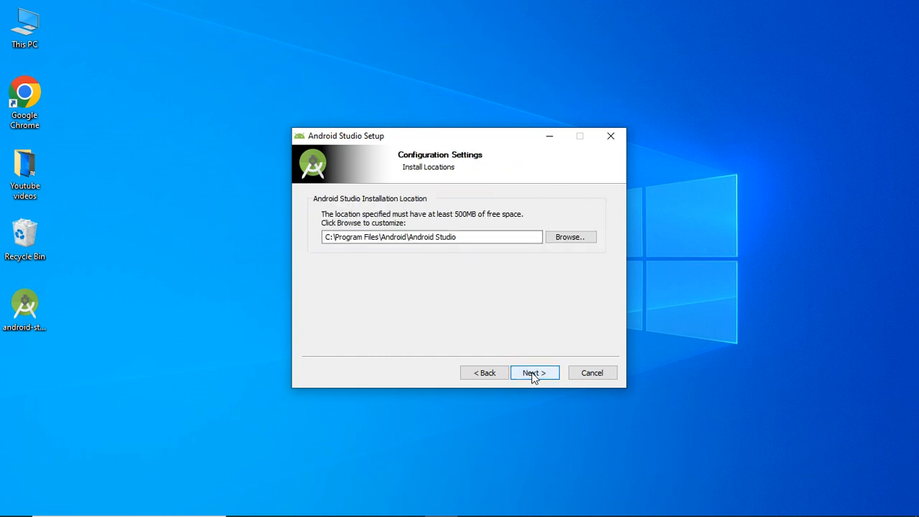
click(533, 375)
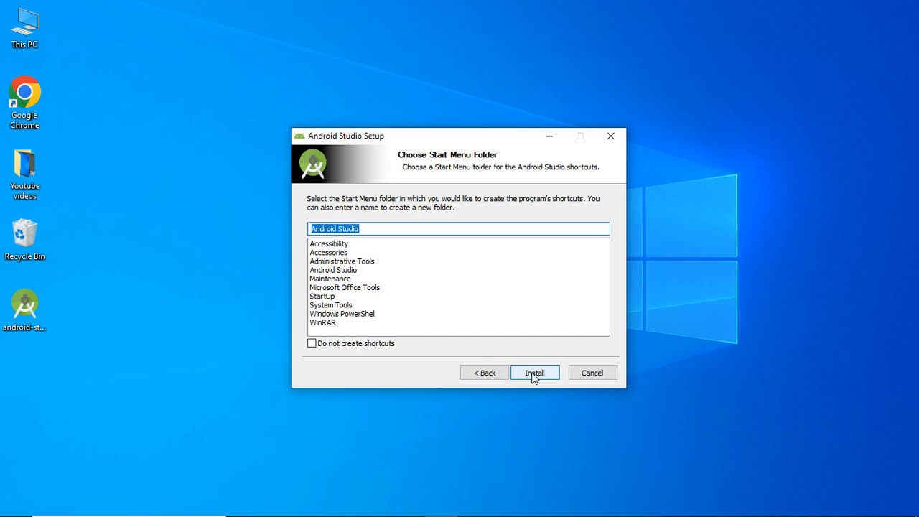
click(534, 375)
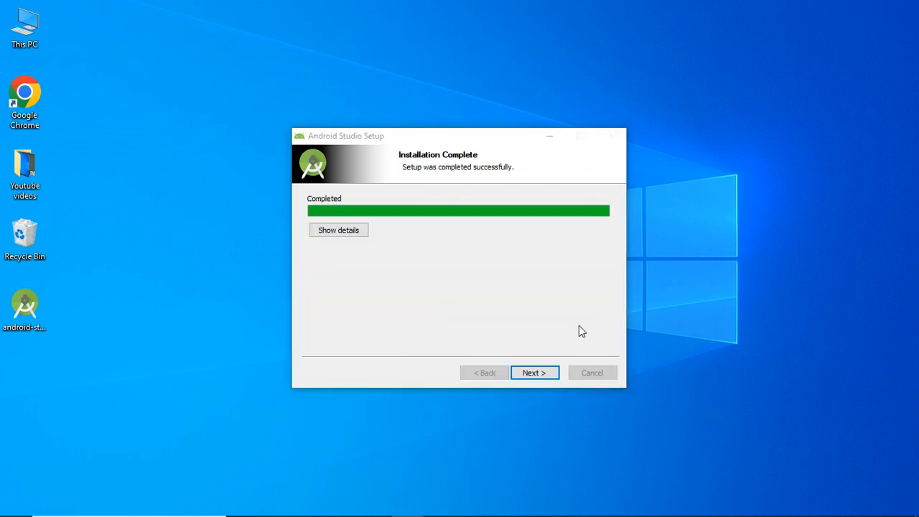
- Finish the completed setup and start Android Studio
click(540, 375)
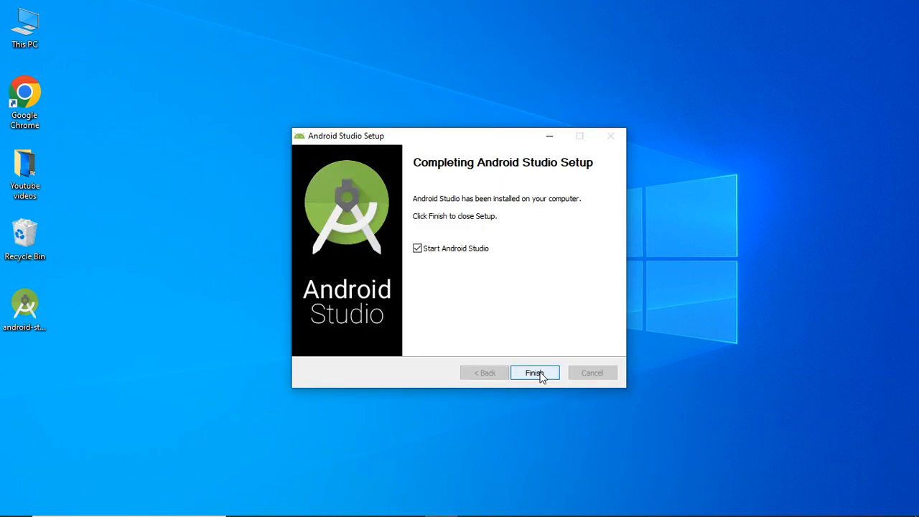
click(417, 248)
click(535, 373)
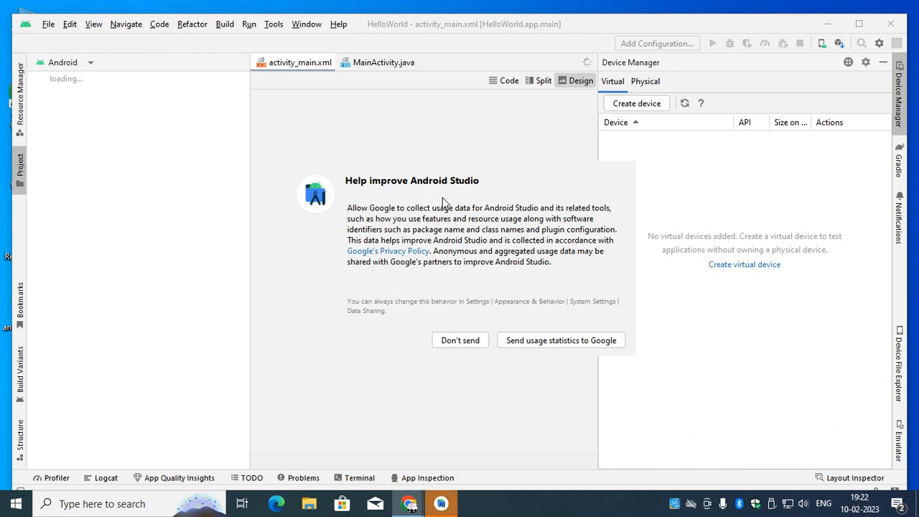
- Decline sending usage statistics to Google and maximize the HelloWorld project window
click(460, 342)
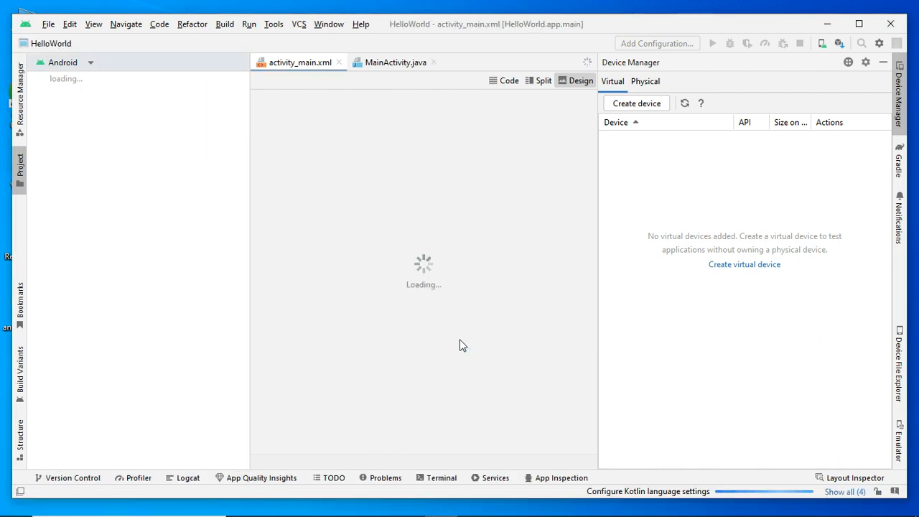
double_click(389, 27)
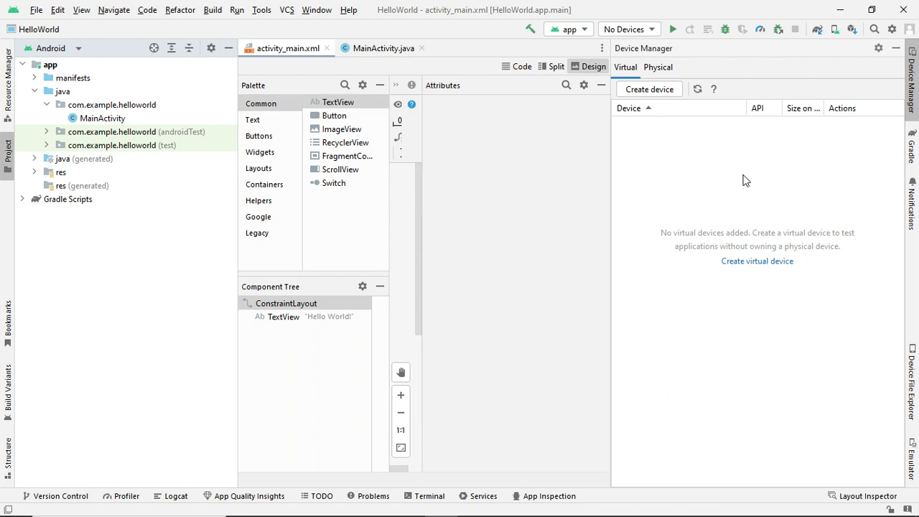
- Examine the MainActivity.java code and the activity_main.xml layout preview with its "Hello World!" text
click(372, 49)
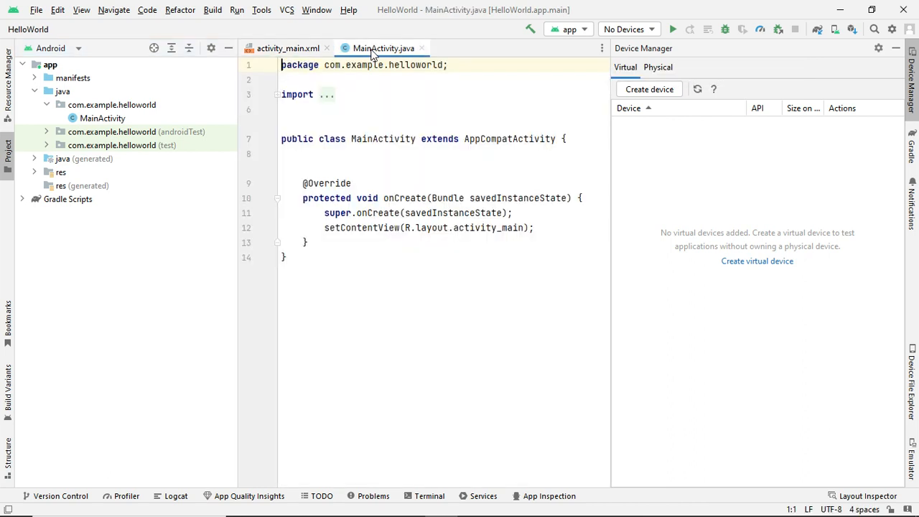
click(288, 50)
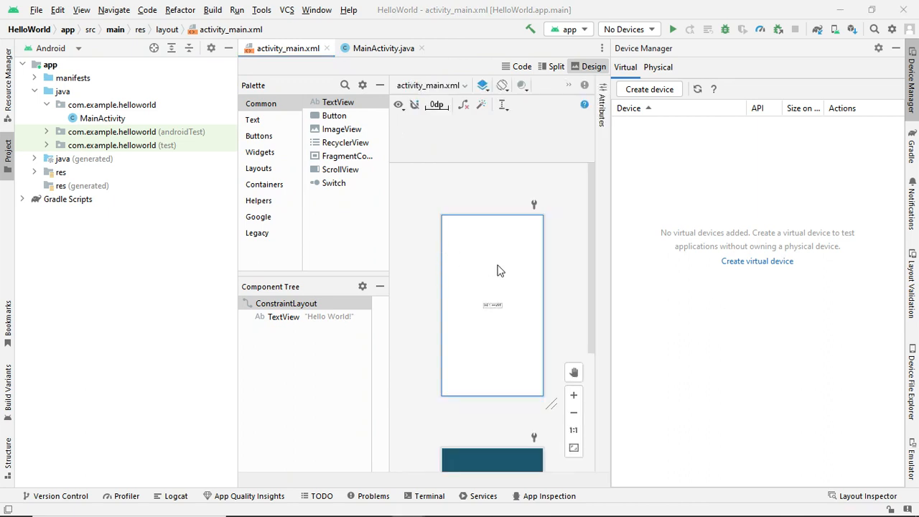
click(574, 398)
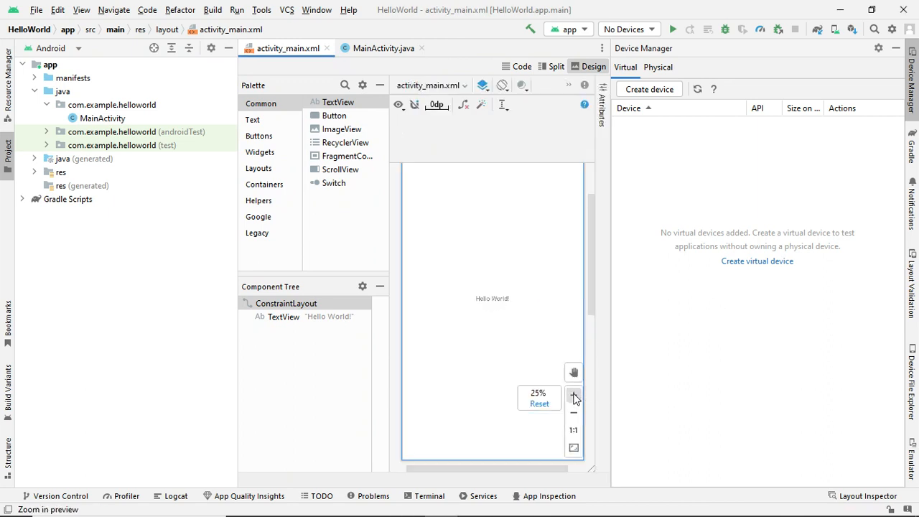
click(574, 397)
click(574, 413)
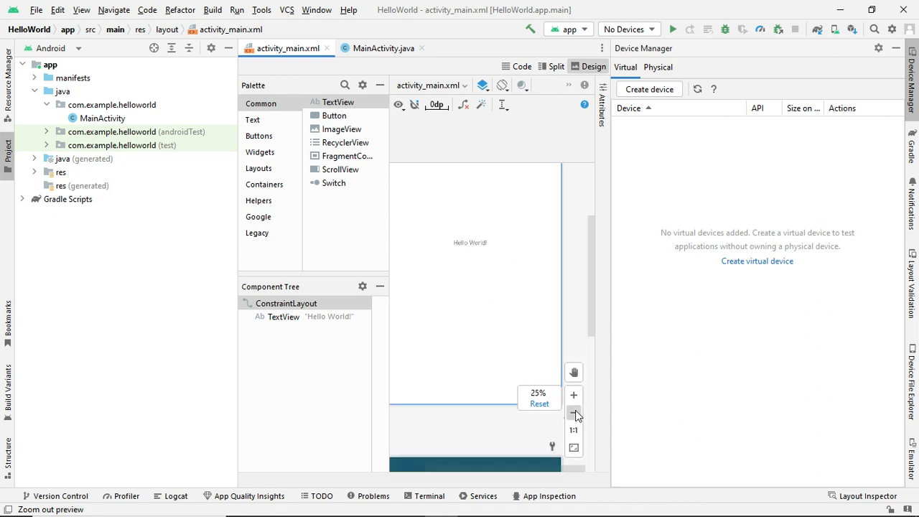
click(574, 413)
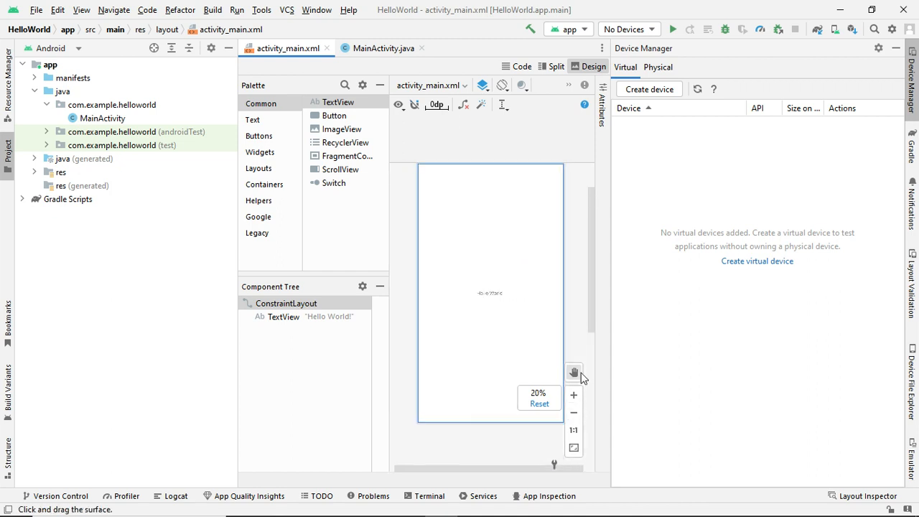
scroll(508, 226, up, 1)
scroll(508, 225, up, 3)
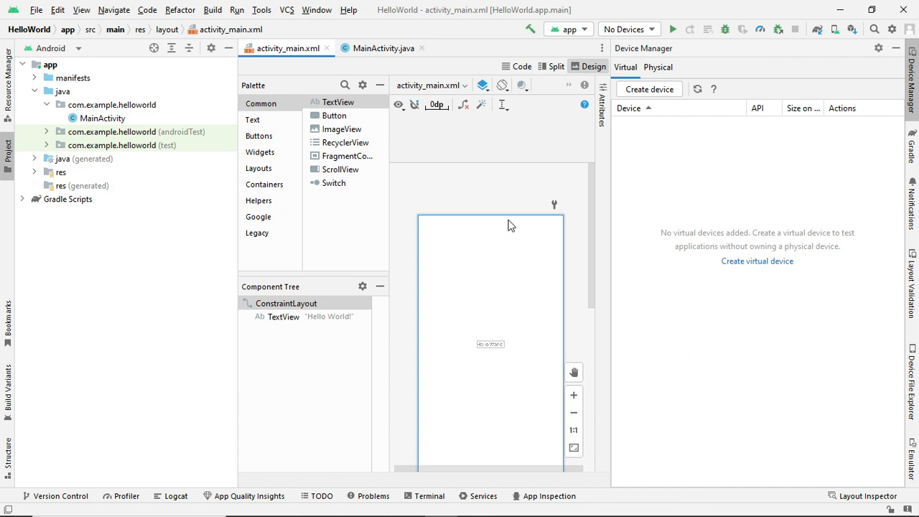
scroll(508, 226, down, 4)
scroll(508, 225, up, 4)
- Open the Device Manager for the HelloWorld project
click(262, 10)
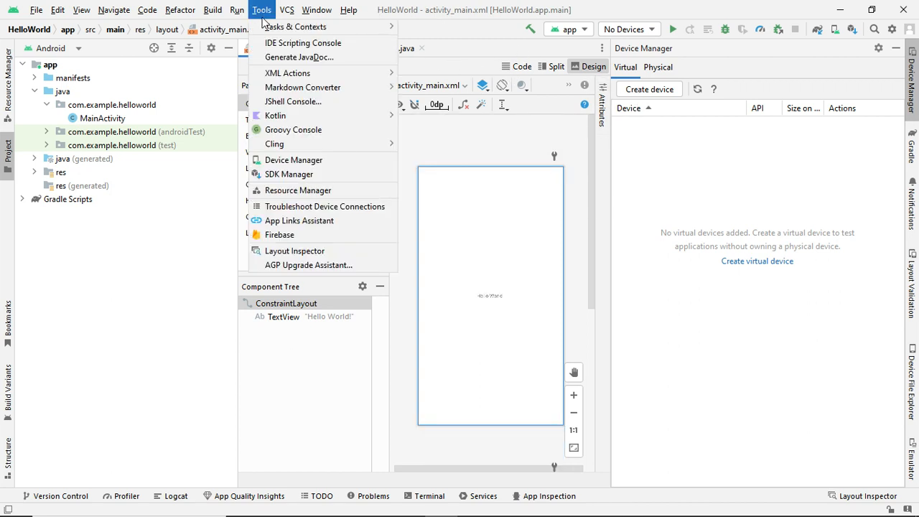
click(294, 162)
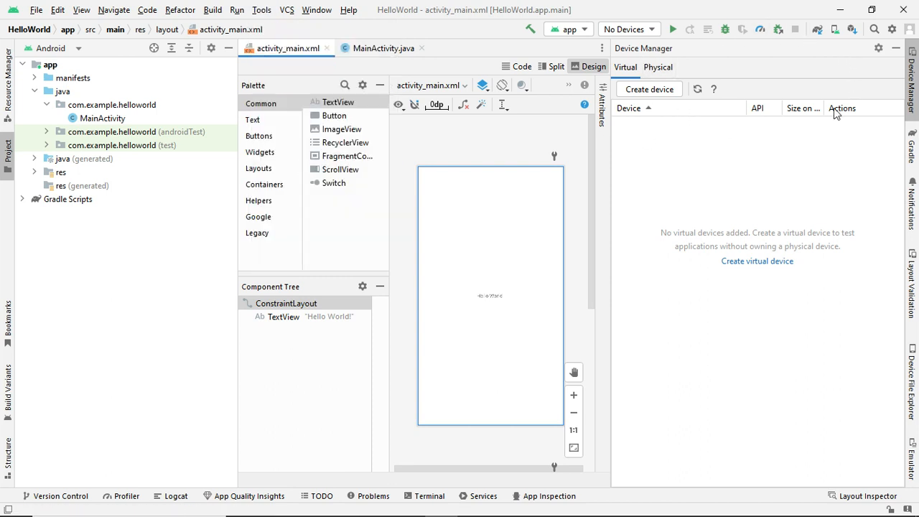
- Start creating a virtual device and choose the Pixel 4 phone with Play Store support as its hardware
click(651, 94)
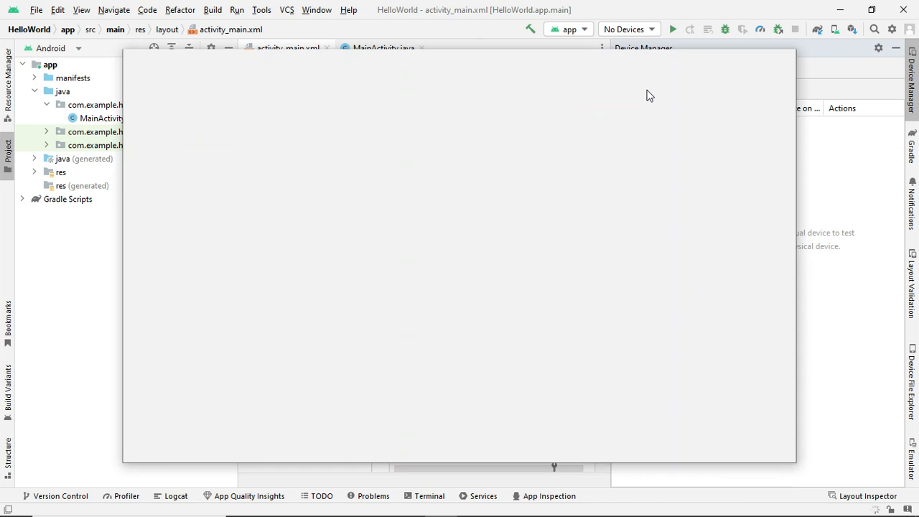
scroll(388, 314, down, 3)
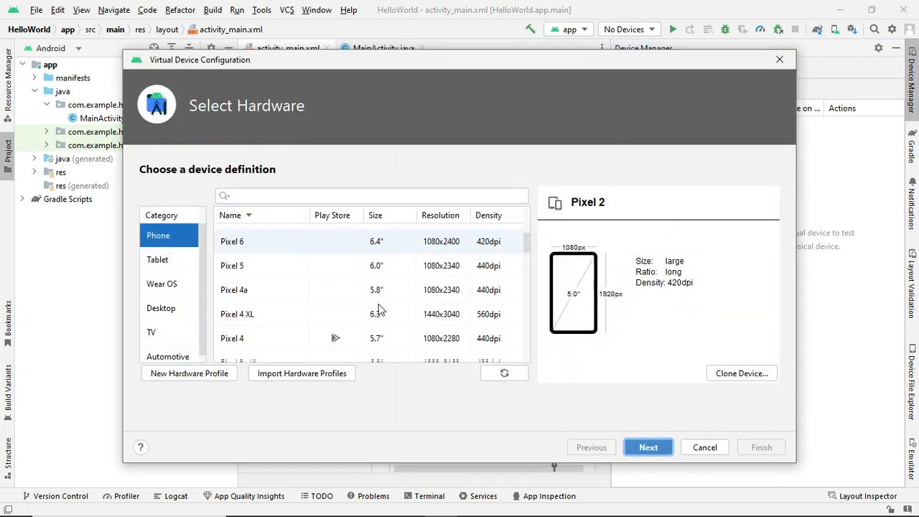
scroll(373, 300, up, 1)
scroll(374, 300, up, 3)
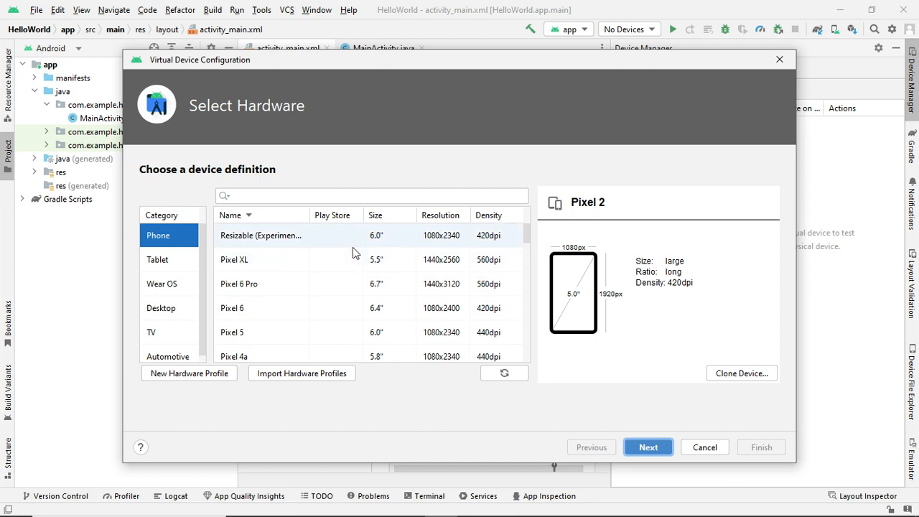
scroll(352, 253, down, 3)
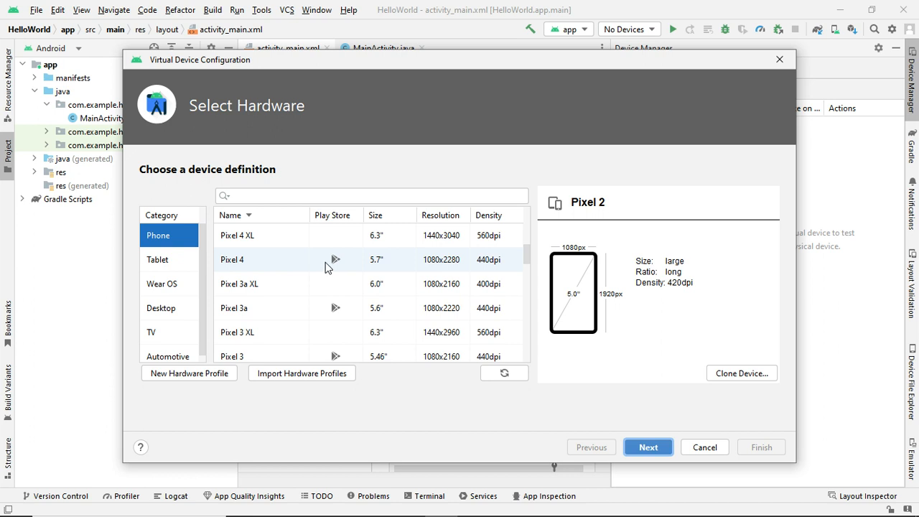
click(329, 263)
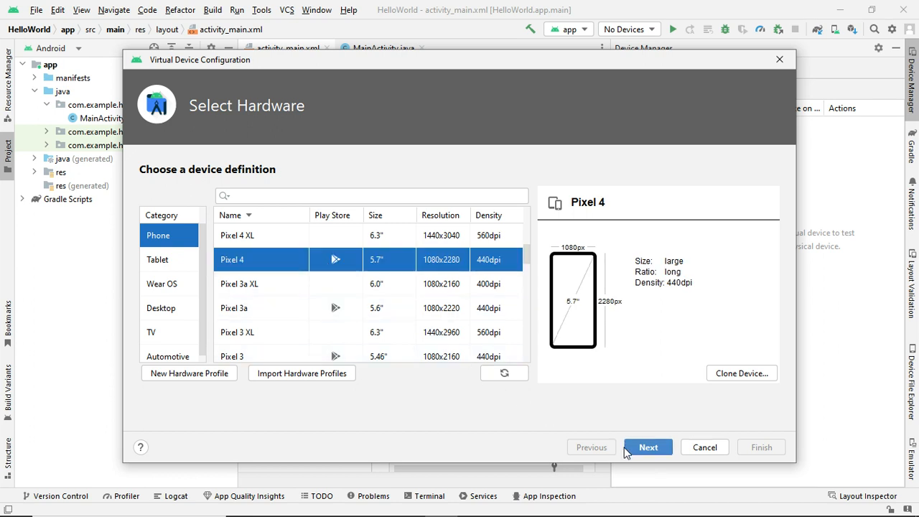
click(642, 450)
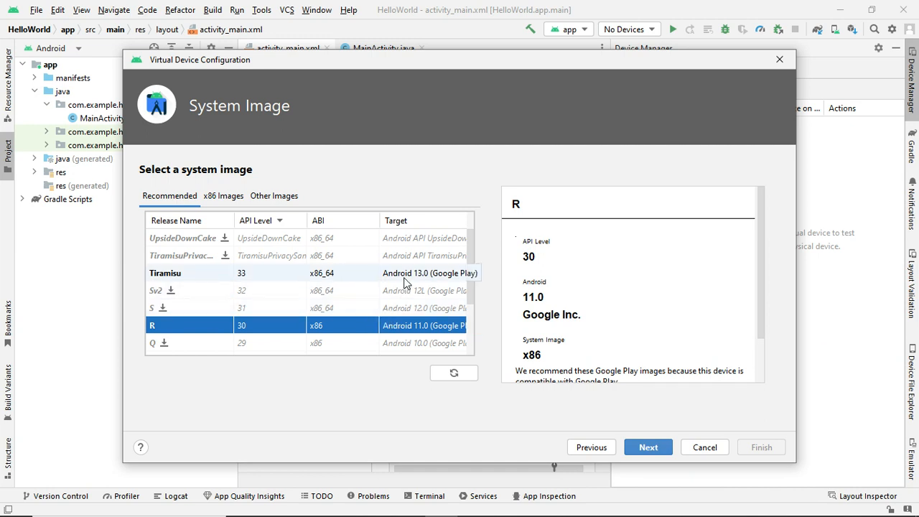
- Review the recommended system images and accept R (API level 30, x86, Android 11.0 Google Play) for the virtual device
scroll(404, 281, down, 2)
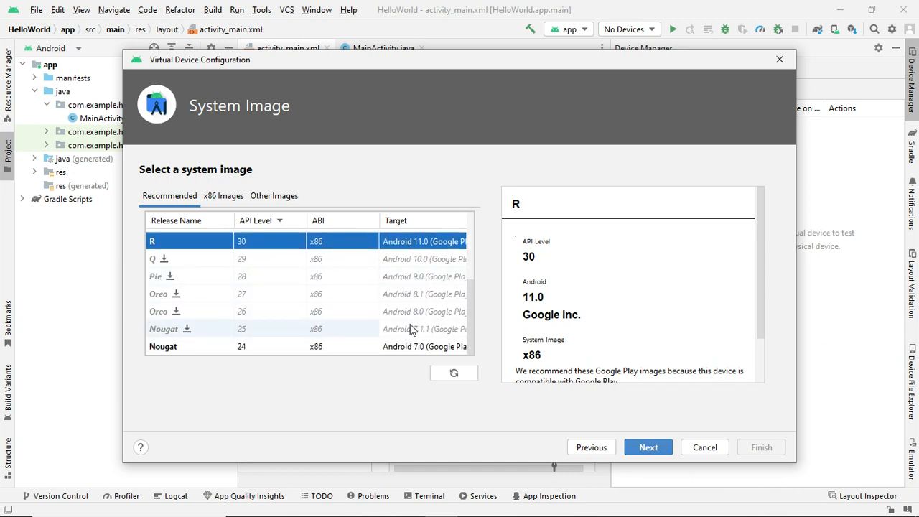
scroll(413, 345, up, 1)
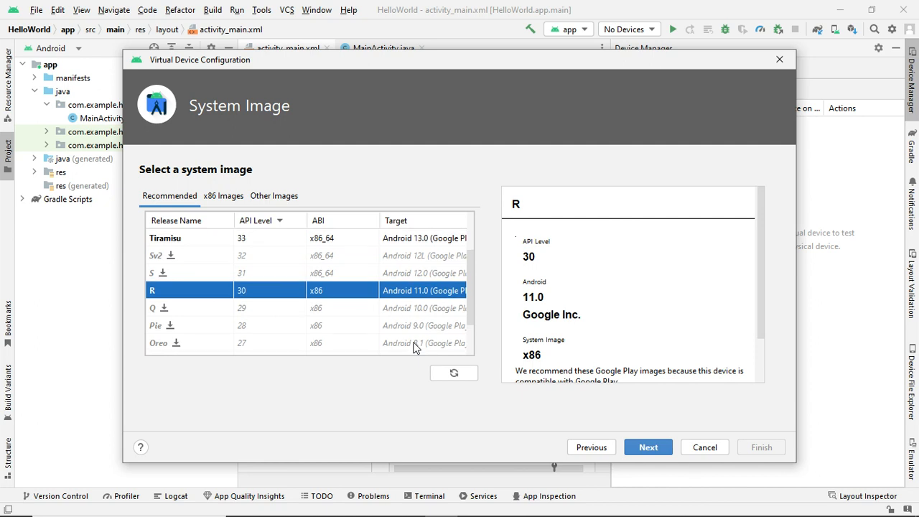
scroll(413, 345, up, 1)
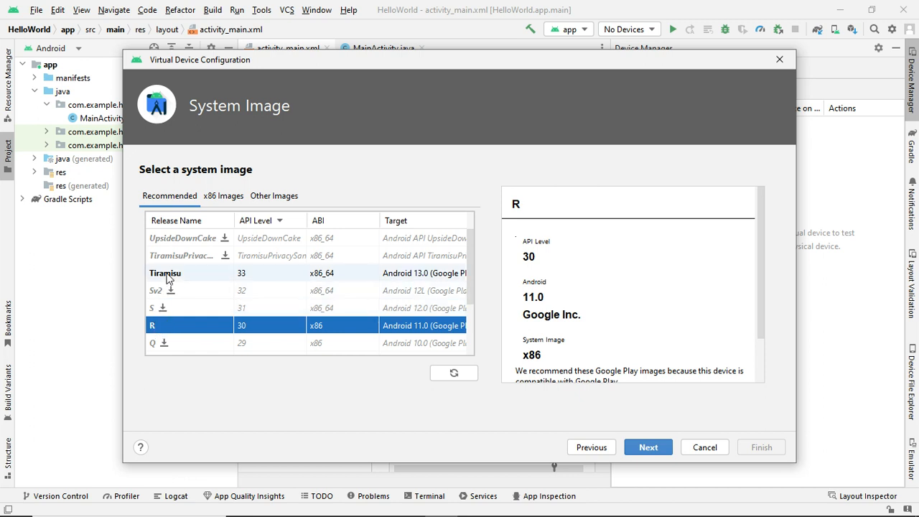
scroll(222, 339, down, 3)
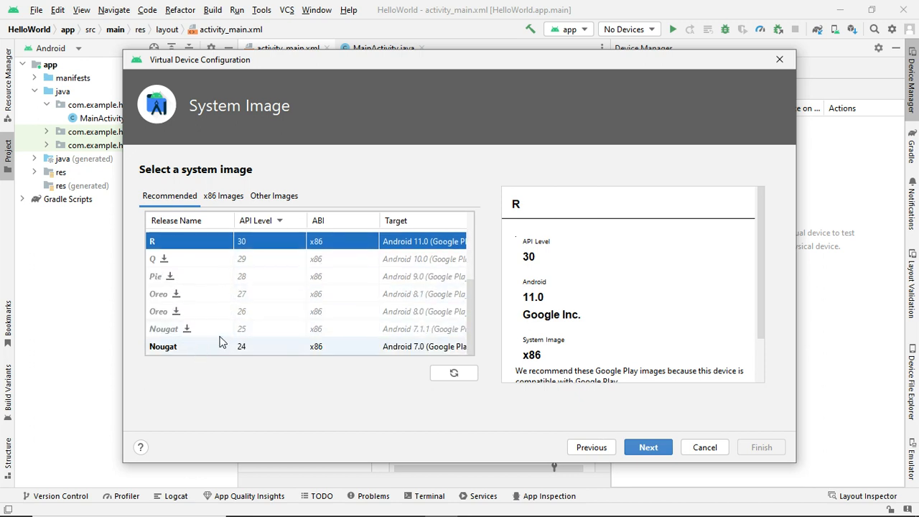
scroll(219, 341, up, 3)
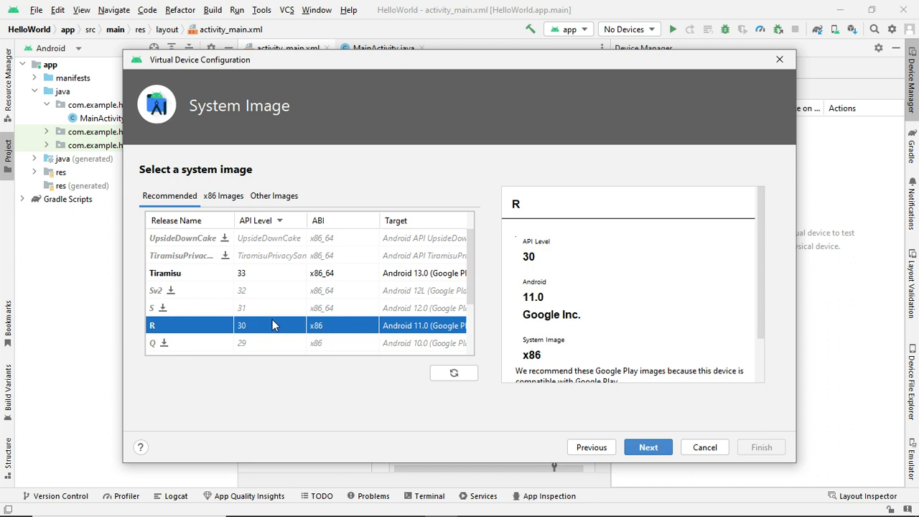
scroll(638, 348, down, 1)
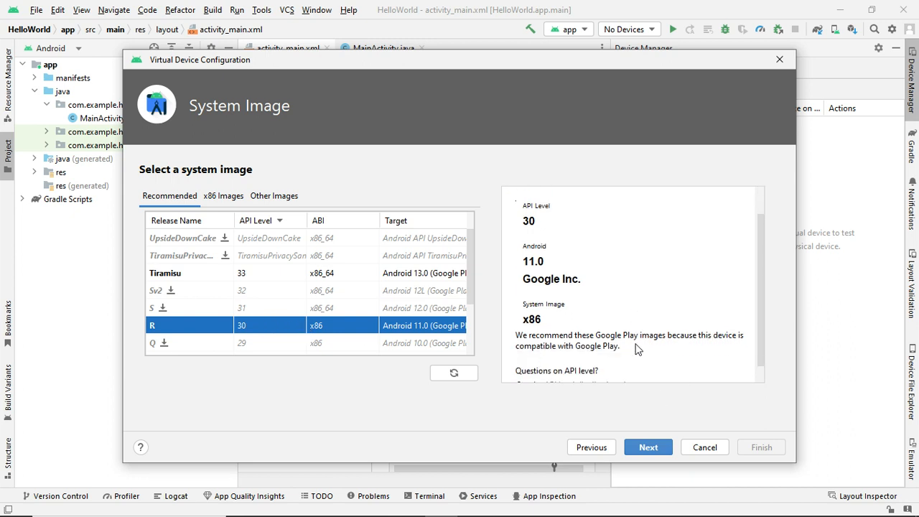
click(648, 448)
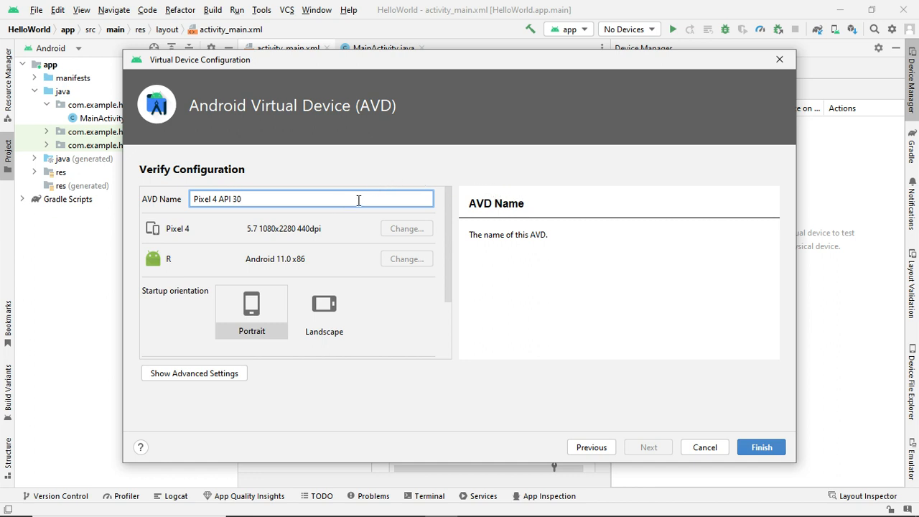
- Keep the AVD name "Pixel 4 API 30" and portrait orientation, and finish creating the virtual device
drag(304, 201, 192, 200)
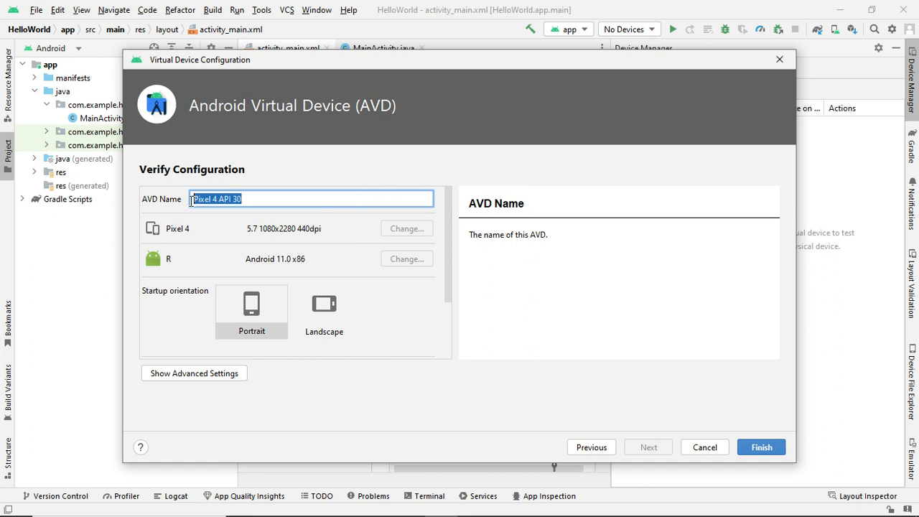
click(316, 204)
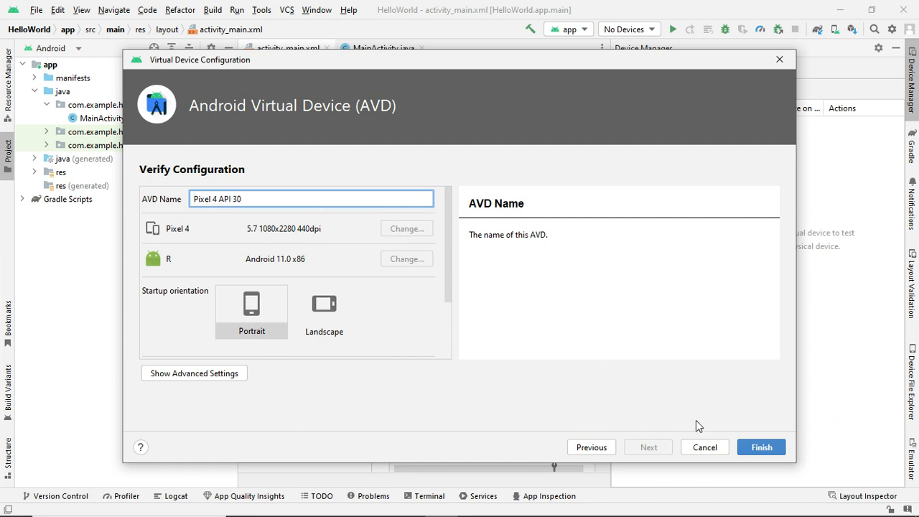
click(763, 446)
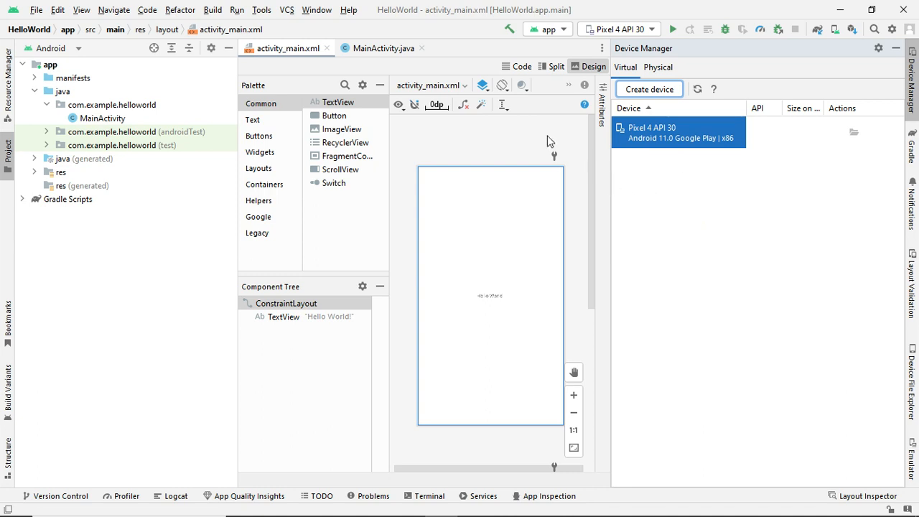
- Select Pixel 4 API 30 as the target device and run the HelloWorld app on it
click(653, 30)
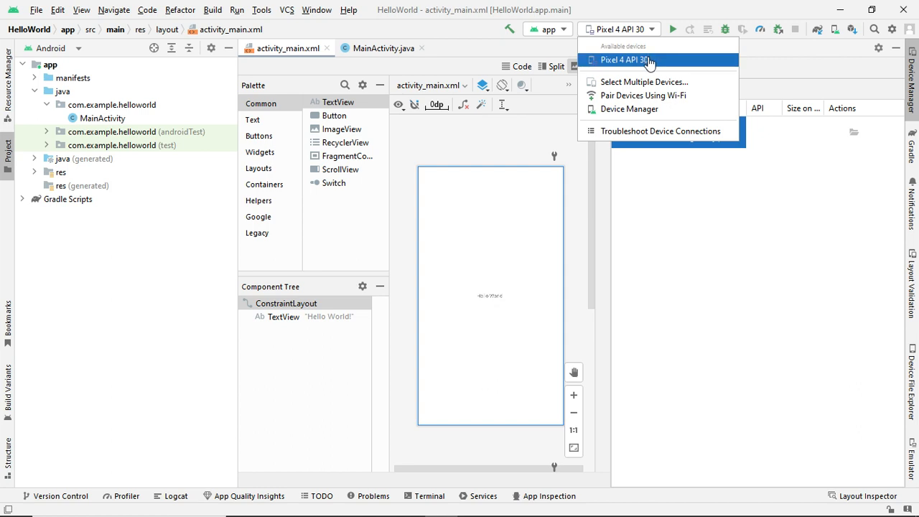
click(649, 60)
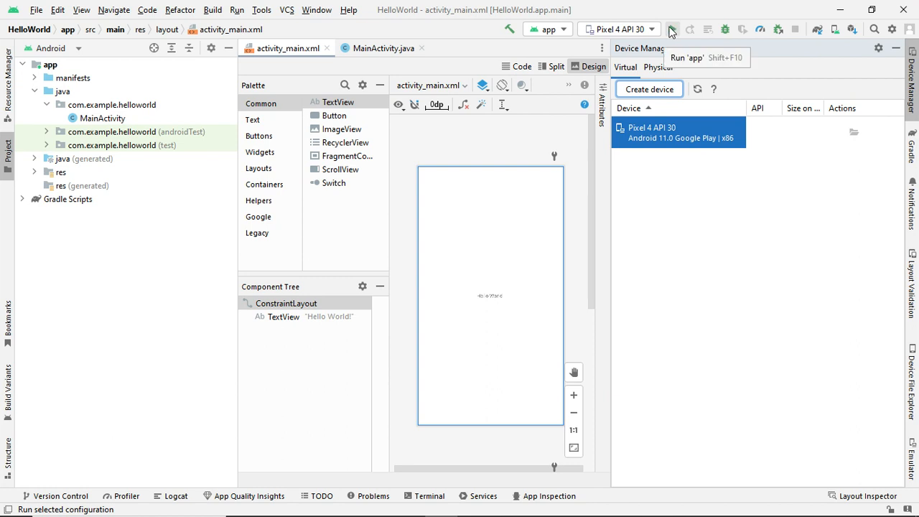
click(671, 33)
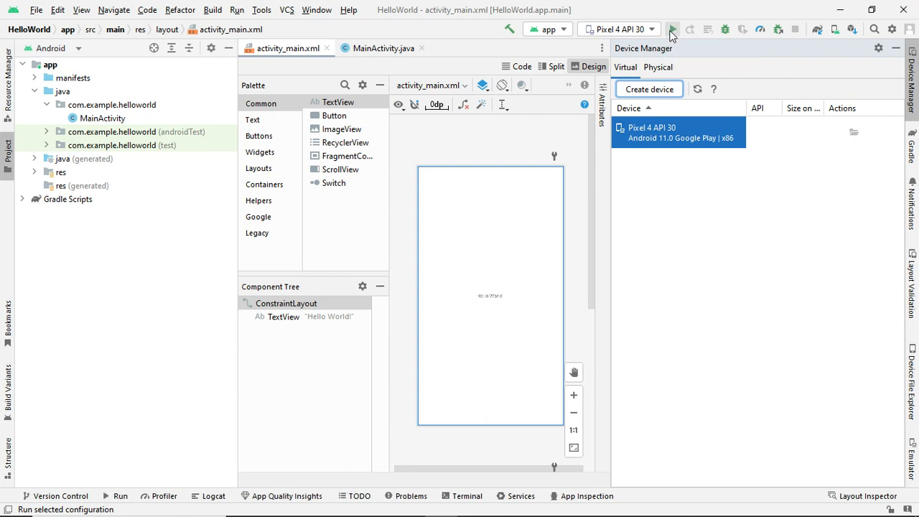